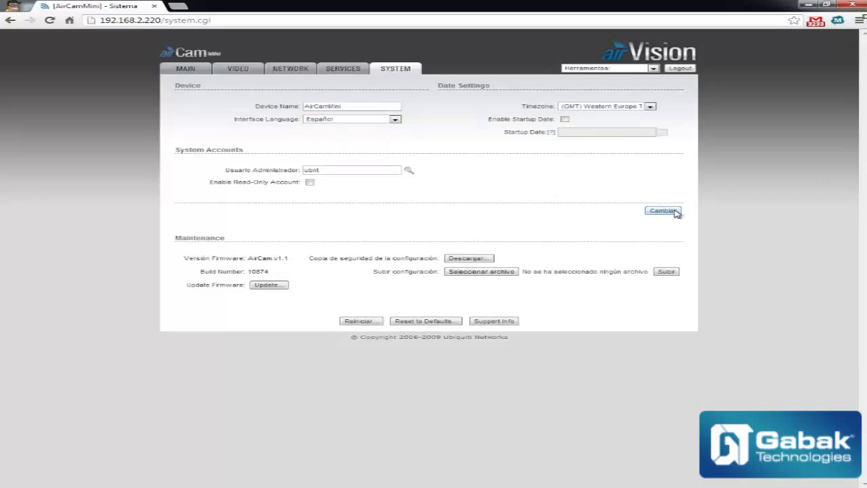
Save the system settings with Español as the interface language and apply the pending configuration changes
click(662, 211)
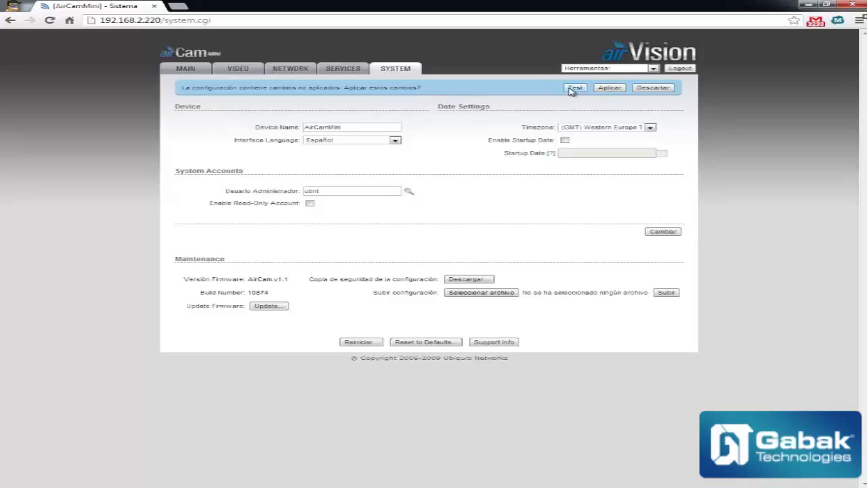
click(609, 88)
Try a slight brightness adjustment and the Flip option on the camera's live view, turning Flip off again
click(187, 71)
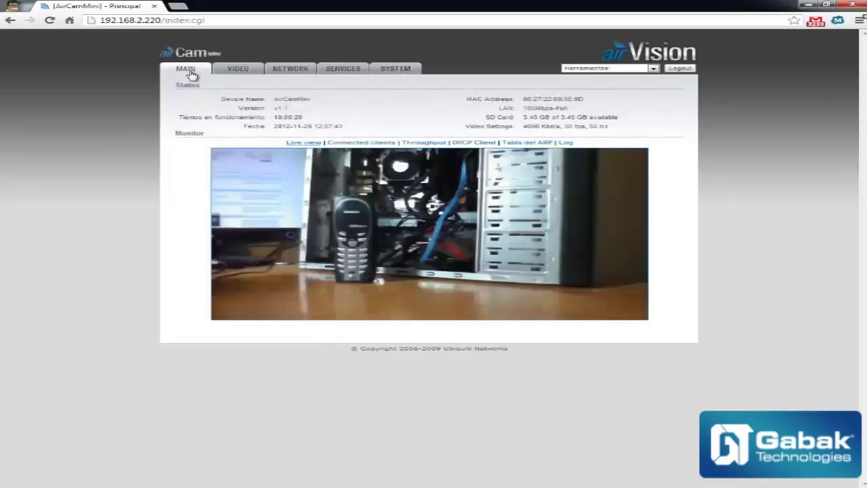
mouse_move(464, 241)
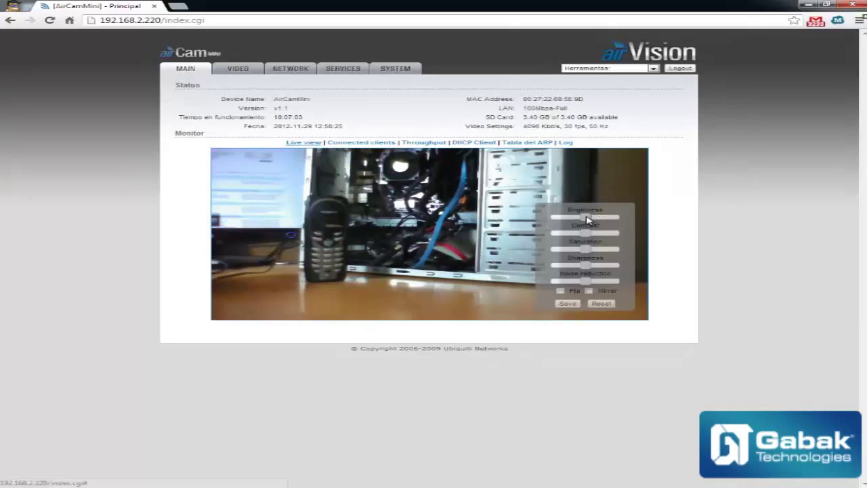
mouse_move(587, 218)
mouse_down()
mouse_move(608, 219)
mouse_move(587, 218)
mouse_up()
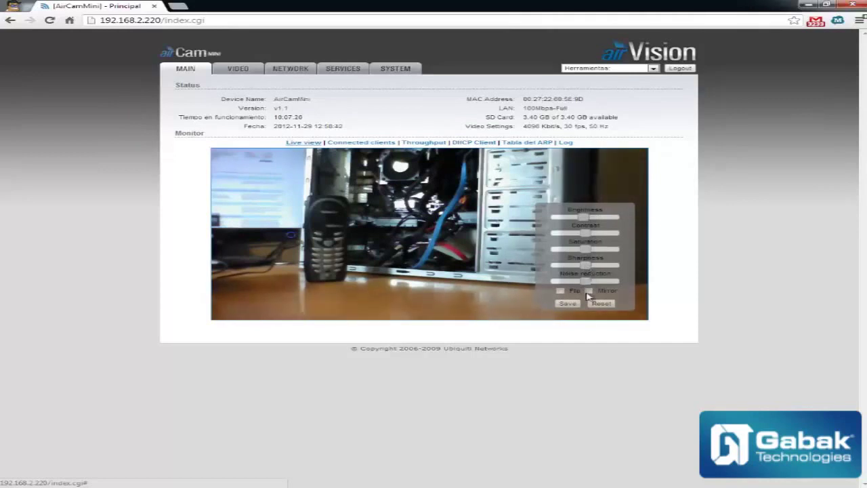
click(561, 291)
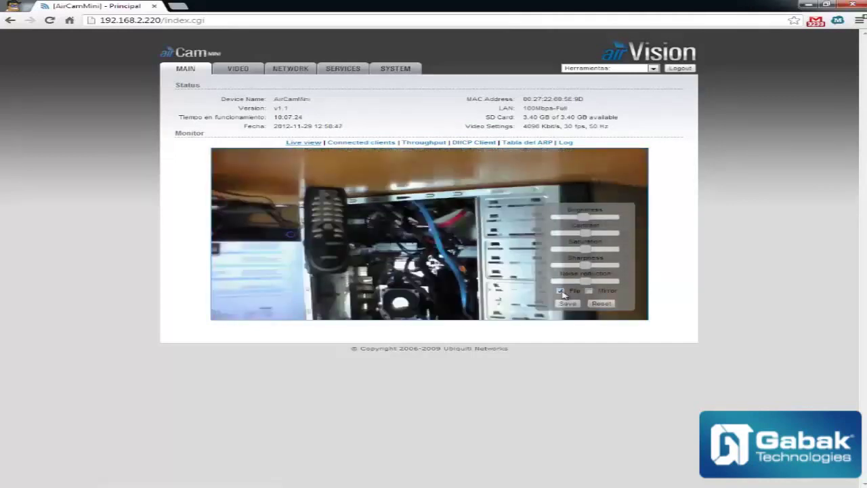
click(560, 291)
Try Scheduled Record for the camera's video by adding a new schedule row, and cancel editing that row
click(244, 69)
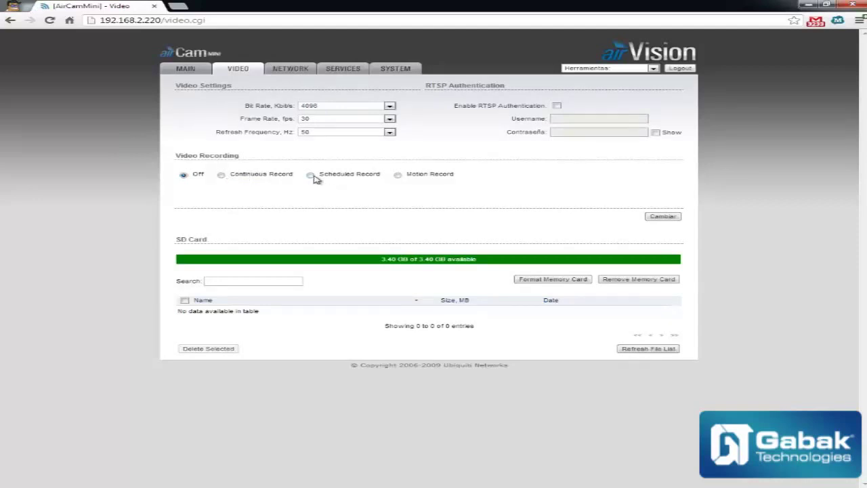
click(338, 180)
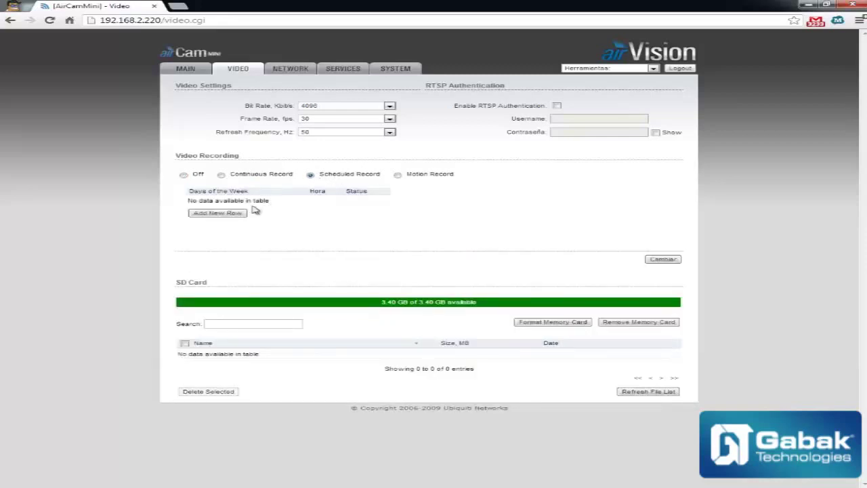
click(245, 214)
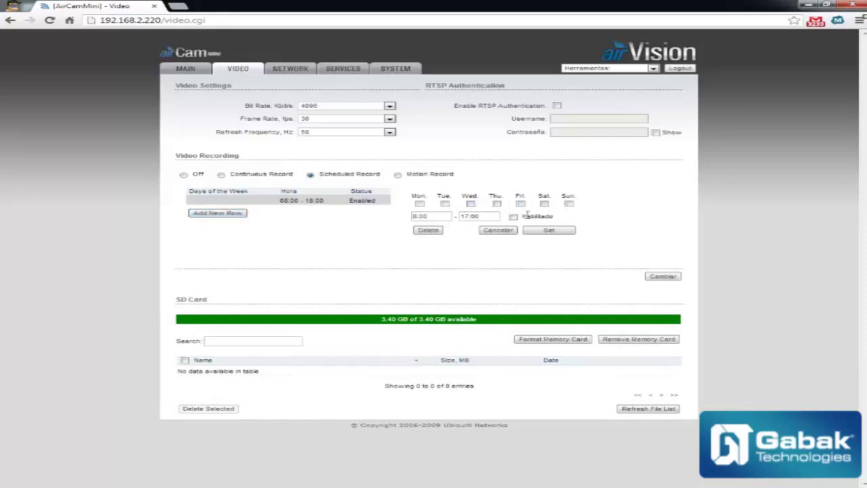
click(498, 230)
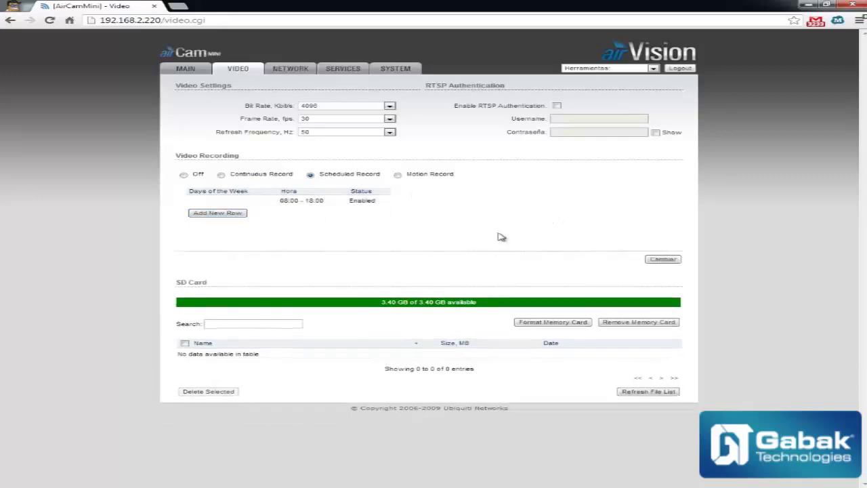
Switch video recording to Motion Record and draw a new detection area narrowed to the phone in the image
click(398, 175)
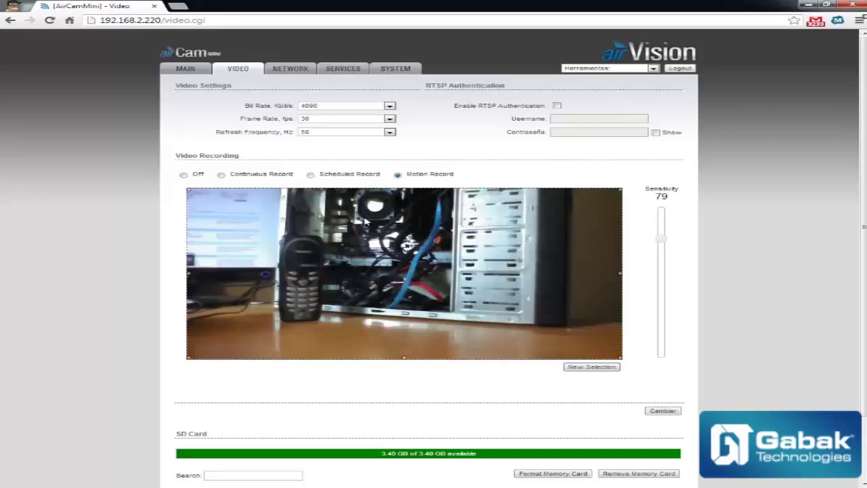
click(592, 367)
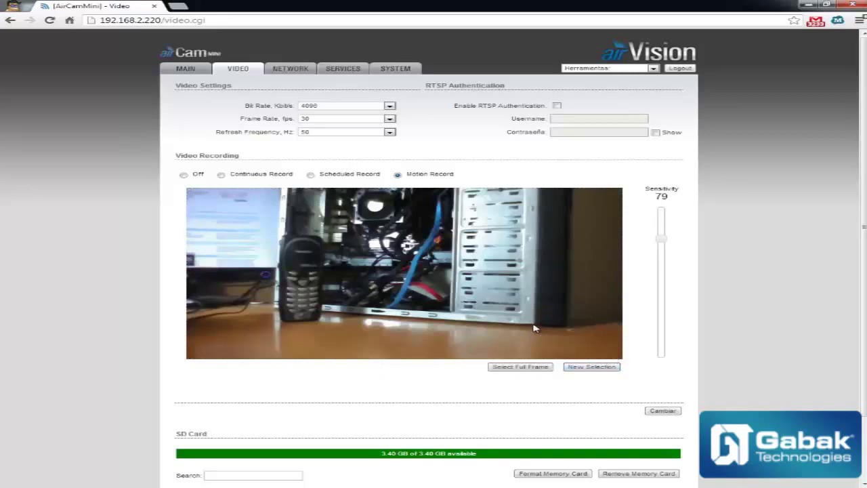
drag(534, 328, 260, 208)
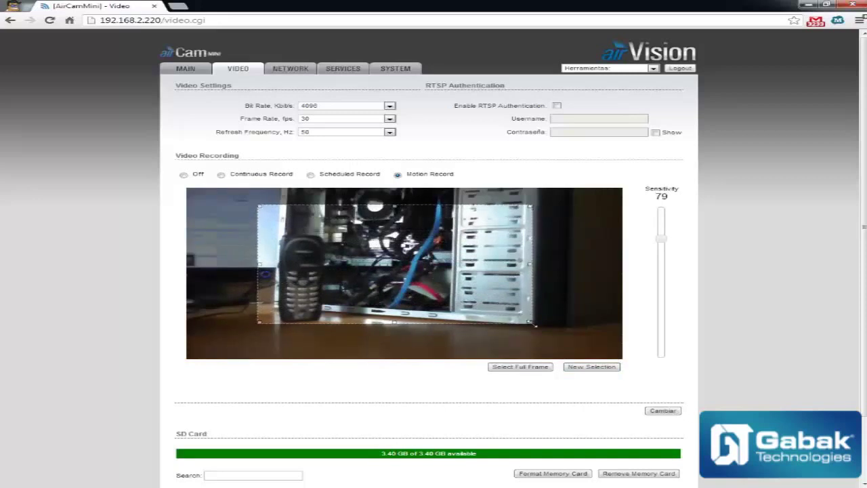
drag(533, 325, 341, 327)
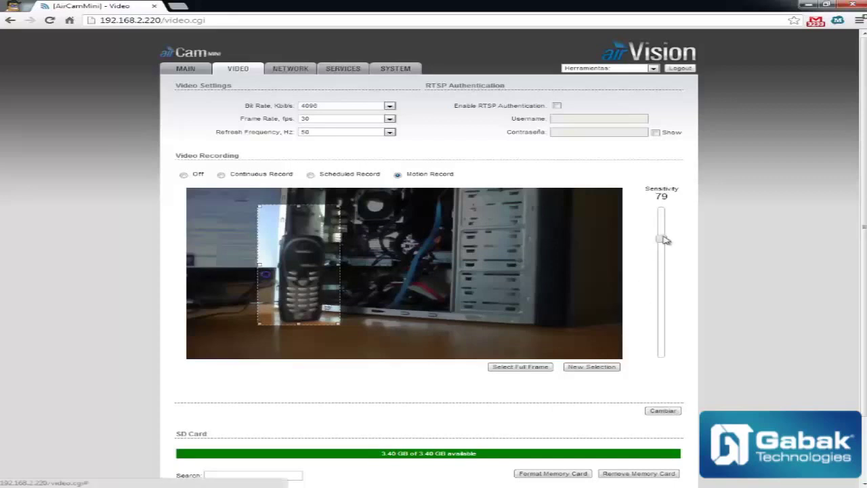
Set the motion detection sensitivity to 85 and apply the recording changes to the camera
drag(666, 240, 663, 221)
drag(663, 220, 661, 323)
drag(661, 324, 660, 283)
drag(660, 284, 657, 280)
drag(657, 280, 657, 227)
click(661, 410)
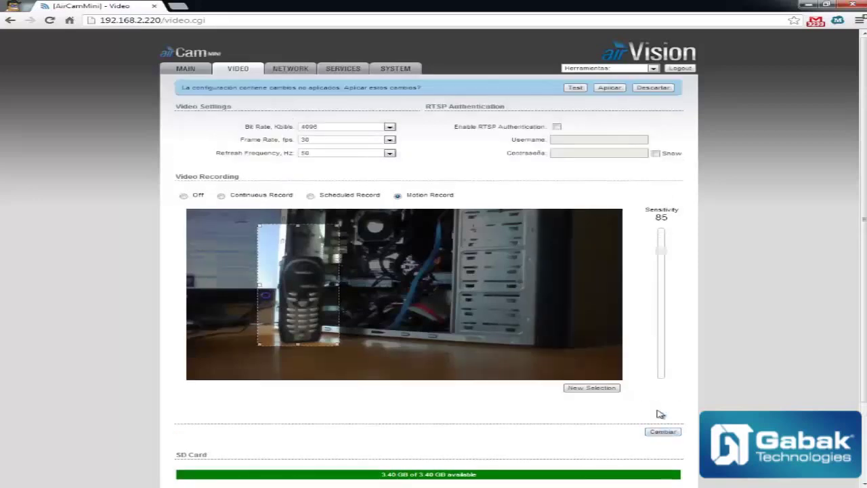
click(609, 88)
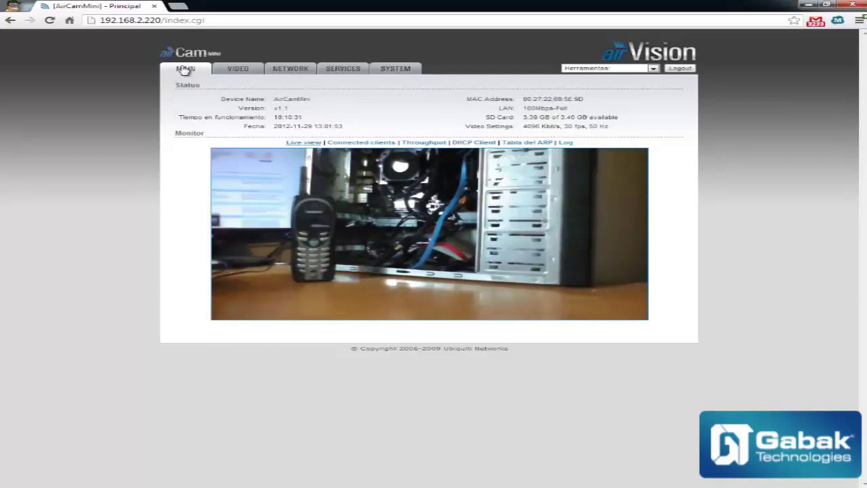
Disable Ethernet autonegotiation in the network settings to inspect the link speed choices, and enable it again
click(295, 70)
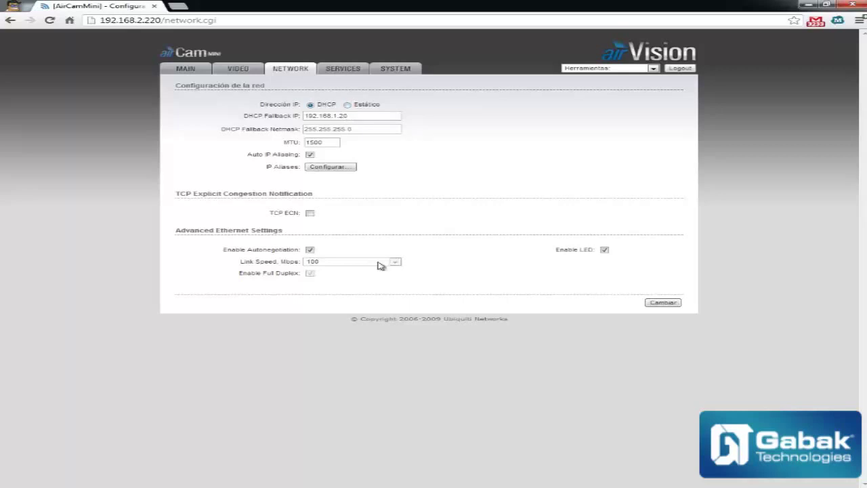
click(311, 250)
click(327, 263)
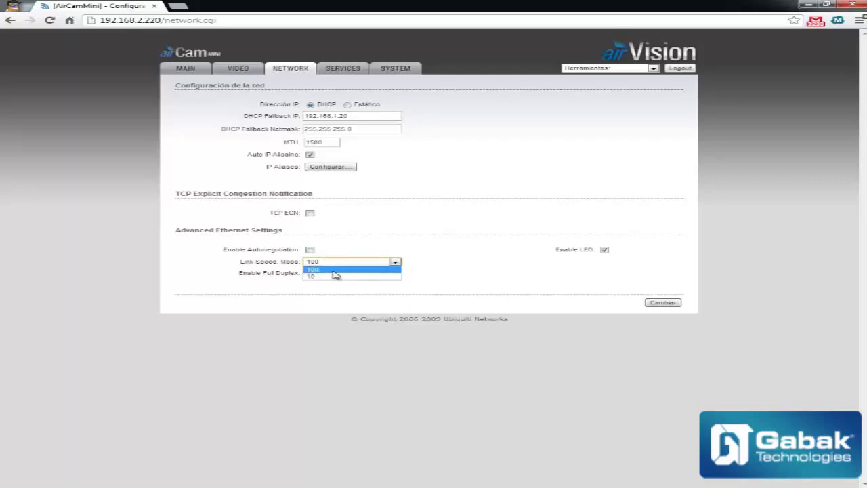
click(310, 250)
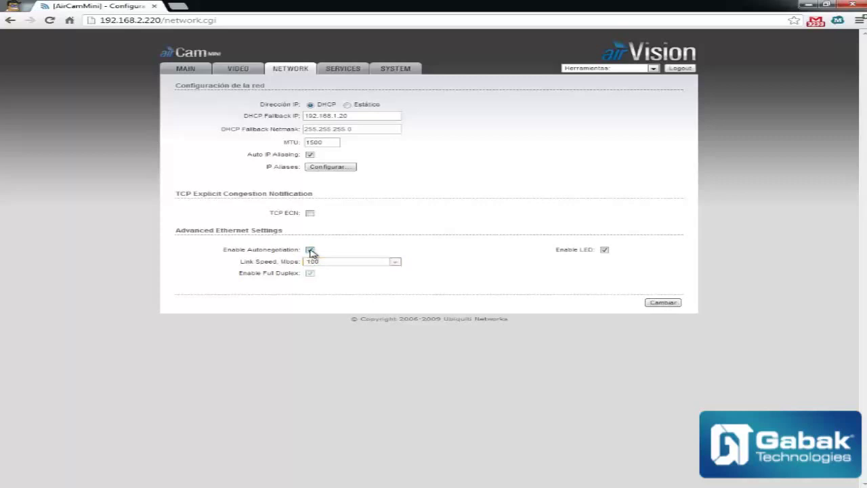
Review the camera's services, and in the system accounts reveal the administrator password fields and enable the read-only account
click(343, 68)
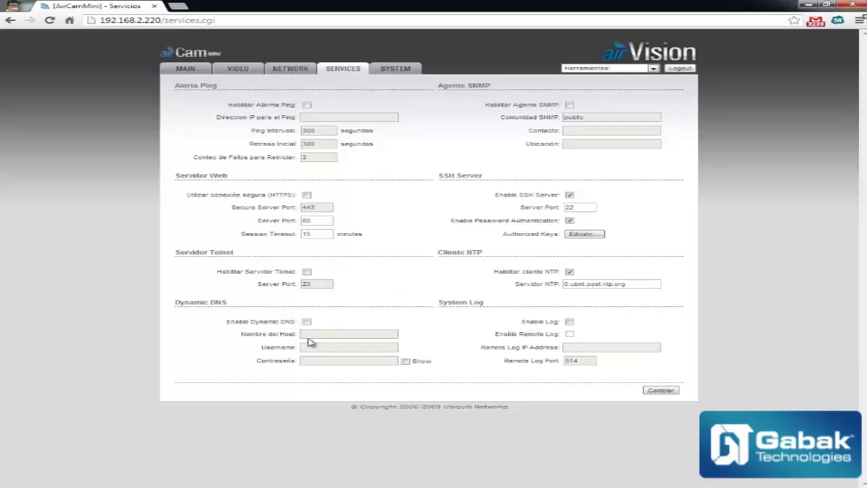
click(397, 69)
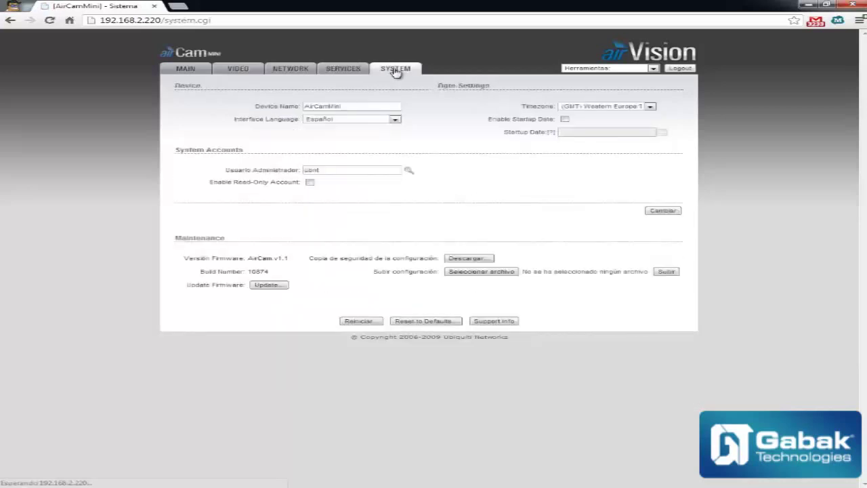
click(351, 106)
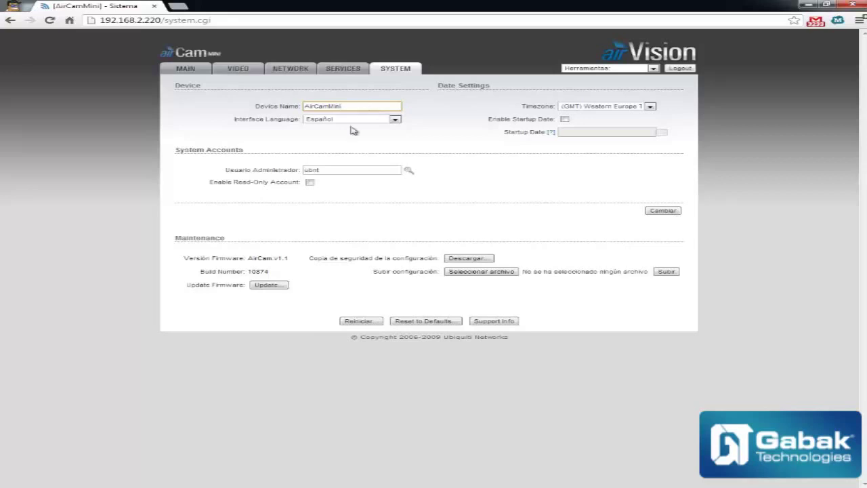
click(409, 170)
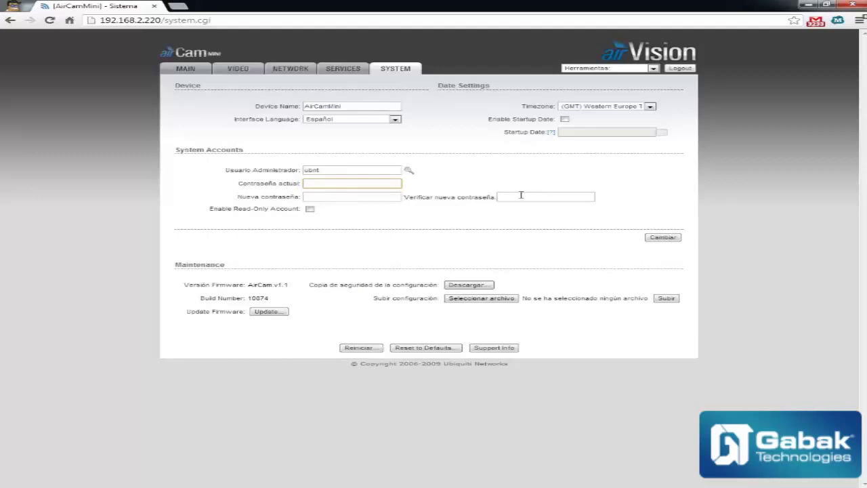
click(309, 211)
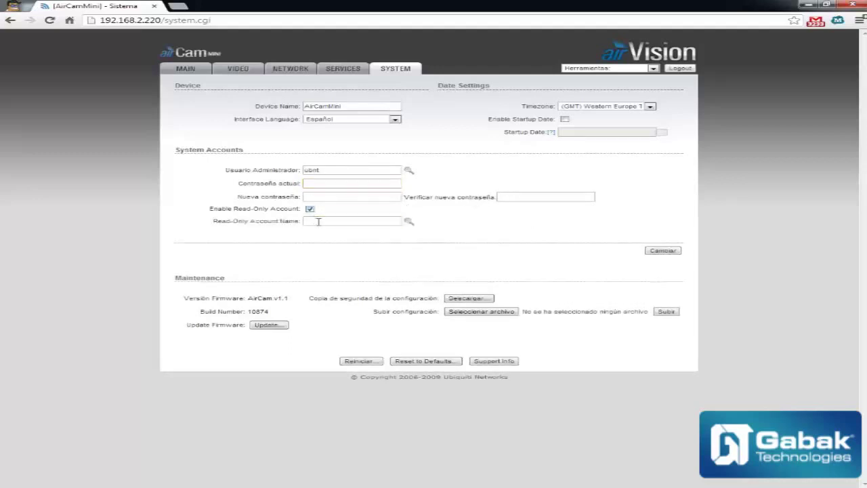
click(318, 221)
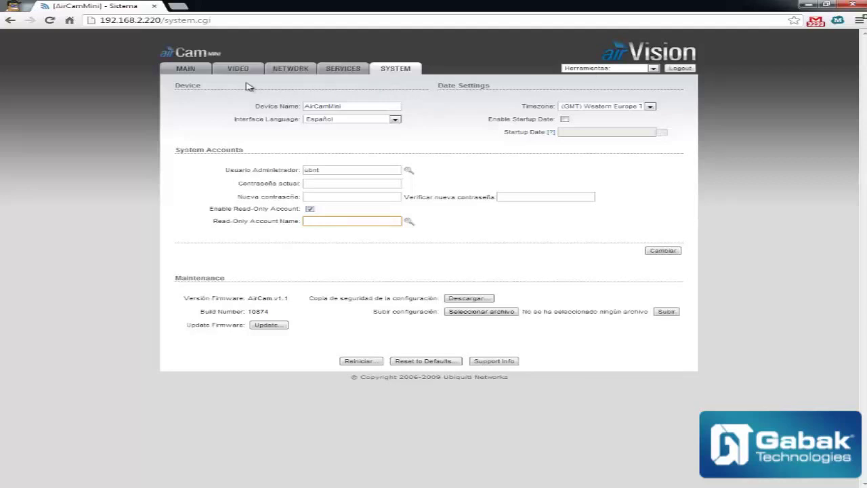
Examine the connected clients, throughput, DHCP client, log and ARP table monitors, and return to the live view
click(182, 70)
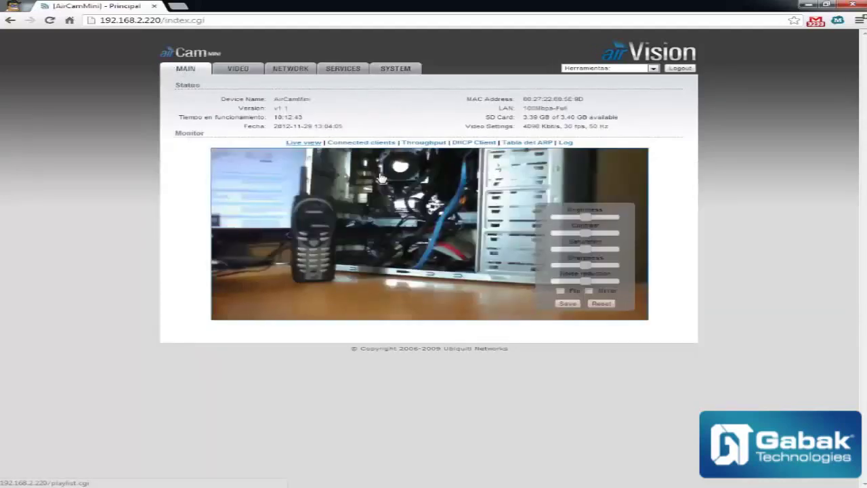
click(363, 143)
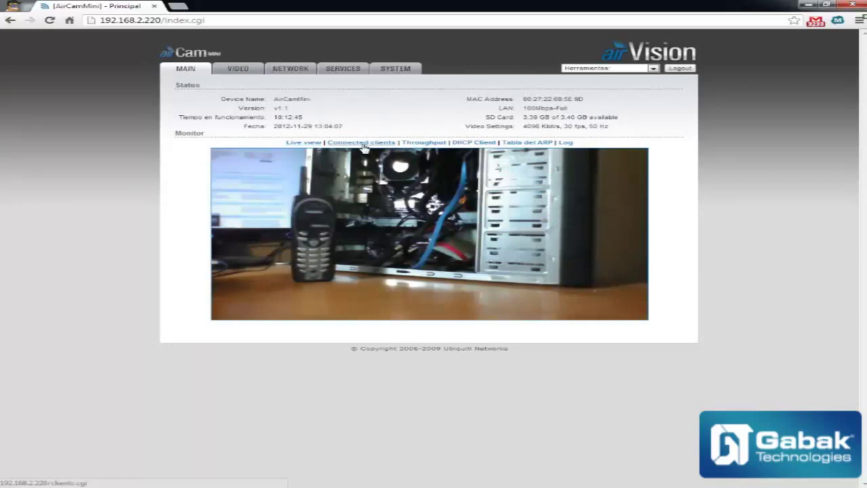
click(427, 143)
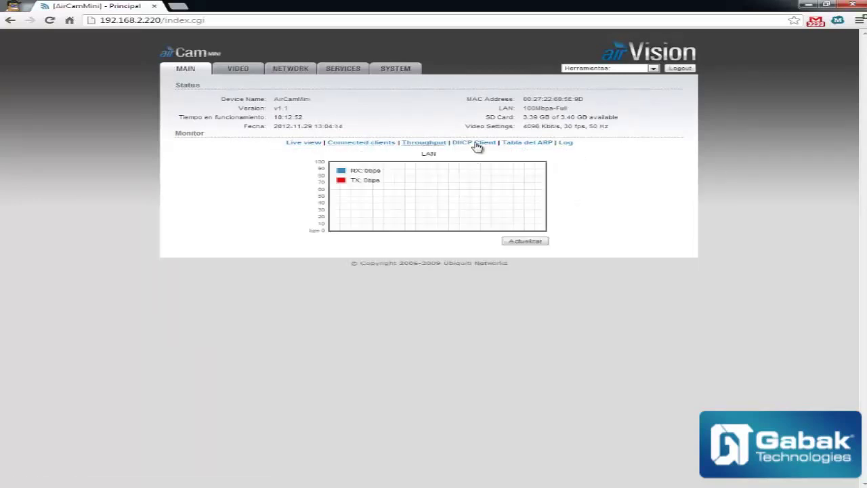
click(475, 143)
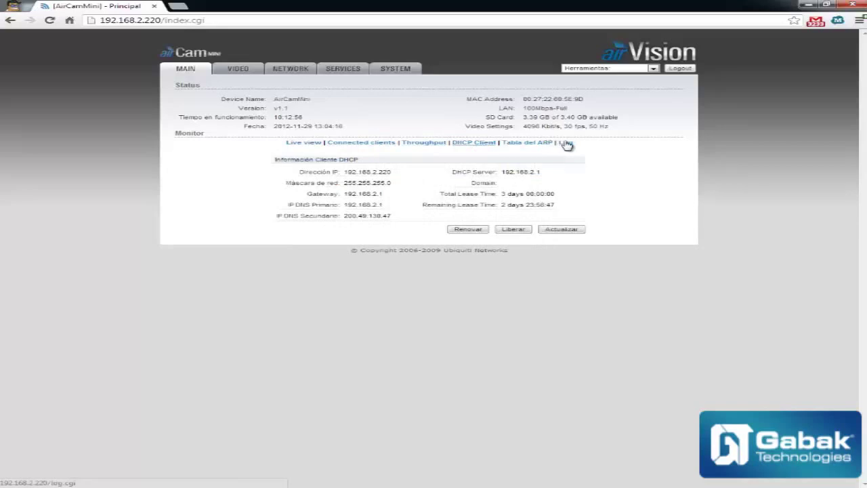
click(566, 143)
click(537, 144)
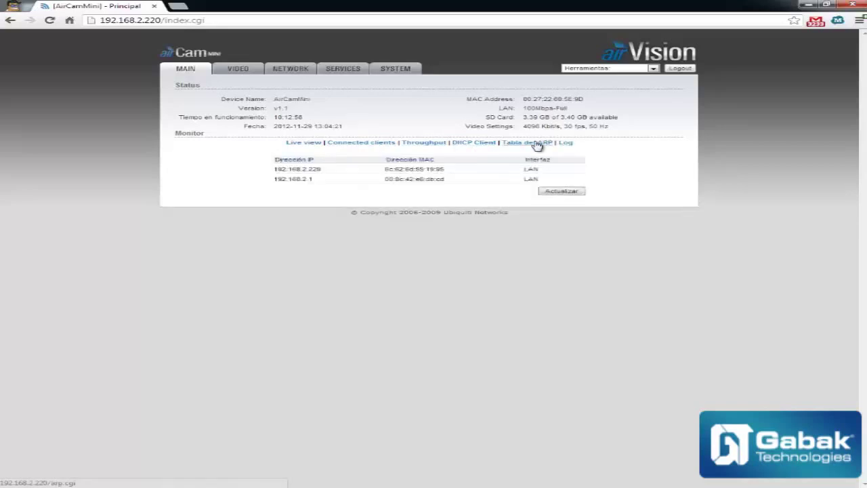
click(304, 143)
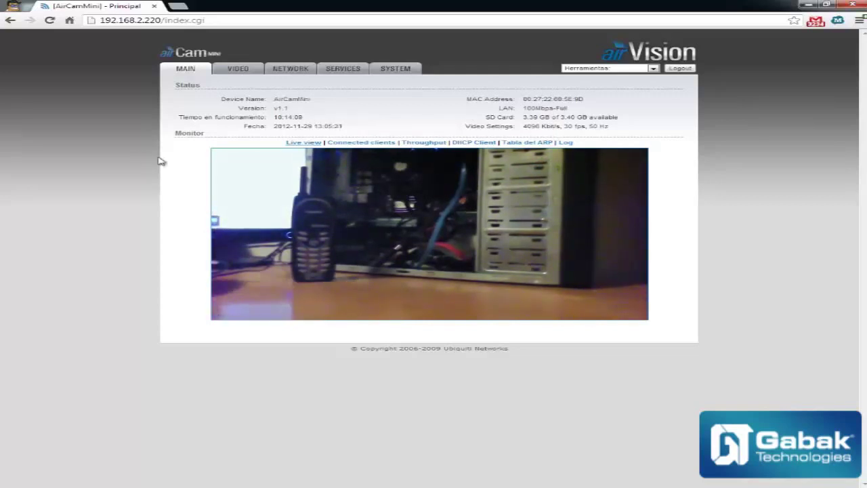
mouse_move(423, 180)
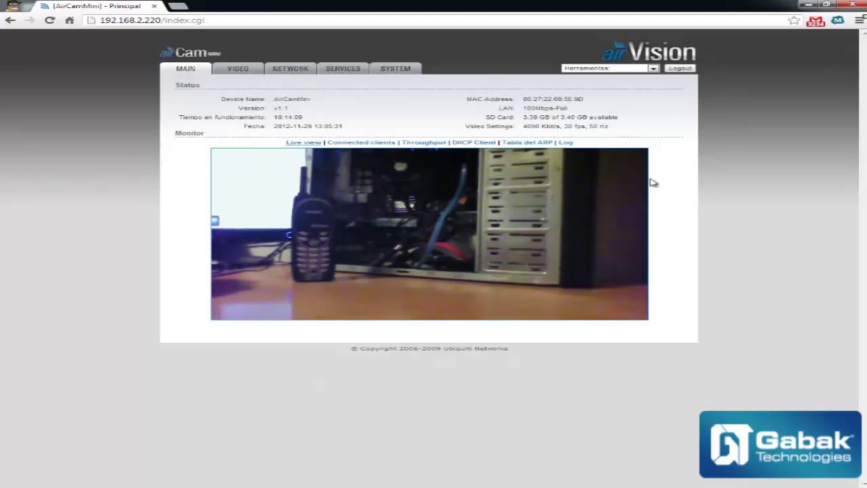